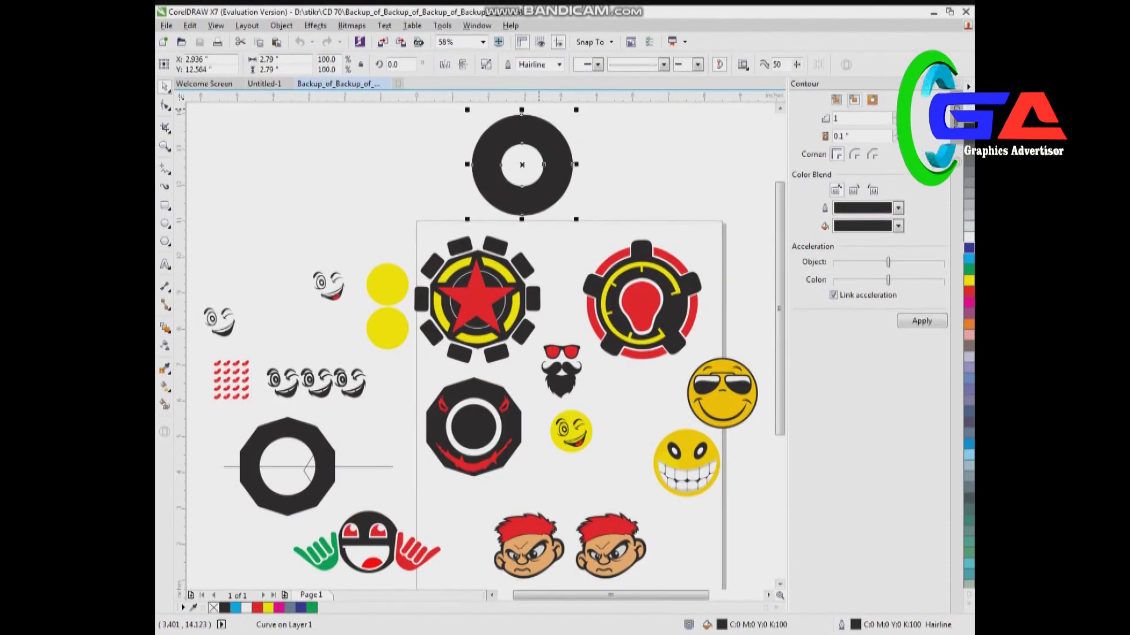
- Delete the black ring above the page and copy the nearby winking face onto the upper yellow circle
{"action": "key", "text": "Delete"}
{"action": "left_click_drag", "start_coordinate": [256, 246], "coordinate": [360, 369]}
{"action": "left_click_drag", "start_coordinate": [333, 297], "coordinate": [389, 297]}
{"action": "right_click", "coordinate": [389, 297]}
- Delete the leftover winking faces, the red shapes, the row of three faces and the loose black ring outside the page
{"action": "left_click_drag", "start_coordinate": [272, 191], "coordinate": [363, 314]}
{"action": "key", "text": "Delete"}
{"action": "left_click_drag", "start_coordinate": [302, 261], "coordinate": [184, 378]}
{"action": "key", "text": "Delete"}
{"action": "left_click_drag", "start_coordinate": [188, 321], "coordinate": [443, 422]}
{"action": "key", "text": "Delete"}
{"action": "left_click_drag", "start_coordinate": [239, 362], "coordinate": [451, 512]}
{"action": "key", "text": "Delete"}
{"action": "key", "text": "F4"}
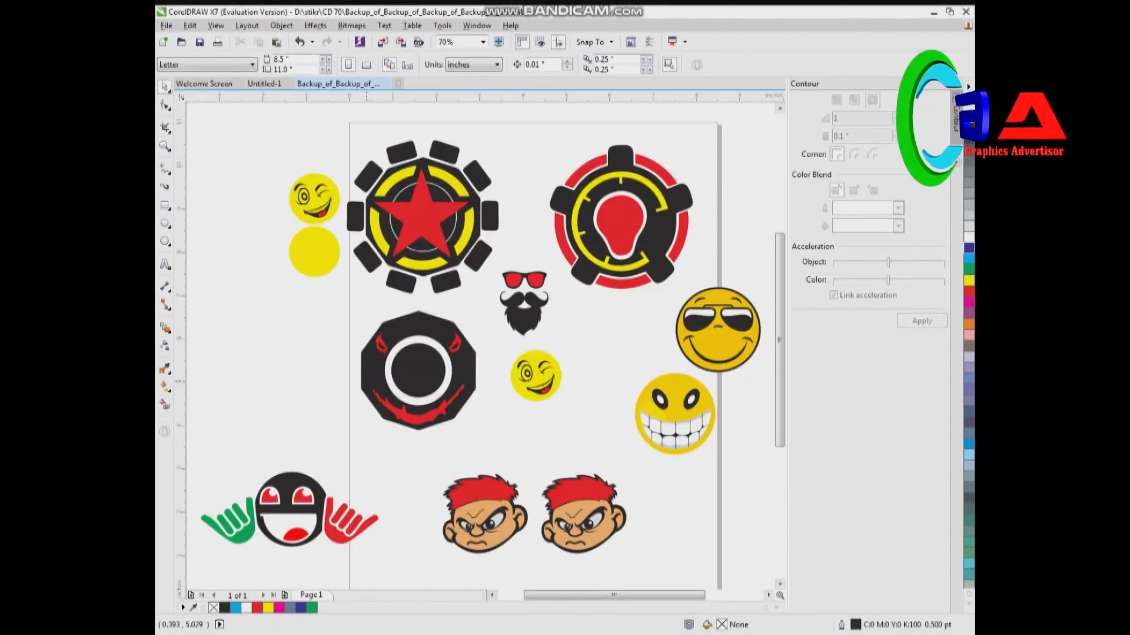
- Move the bearded sunglasses face and the small winking smiley off the page into a column below the plain yellow circle
{"action": "left_click_drag", "start_coordinate": [524, 306], "coordinate": [315, 318]}
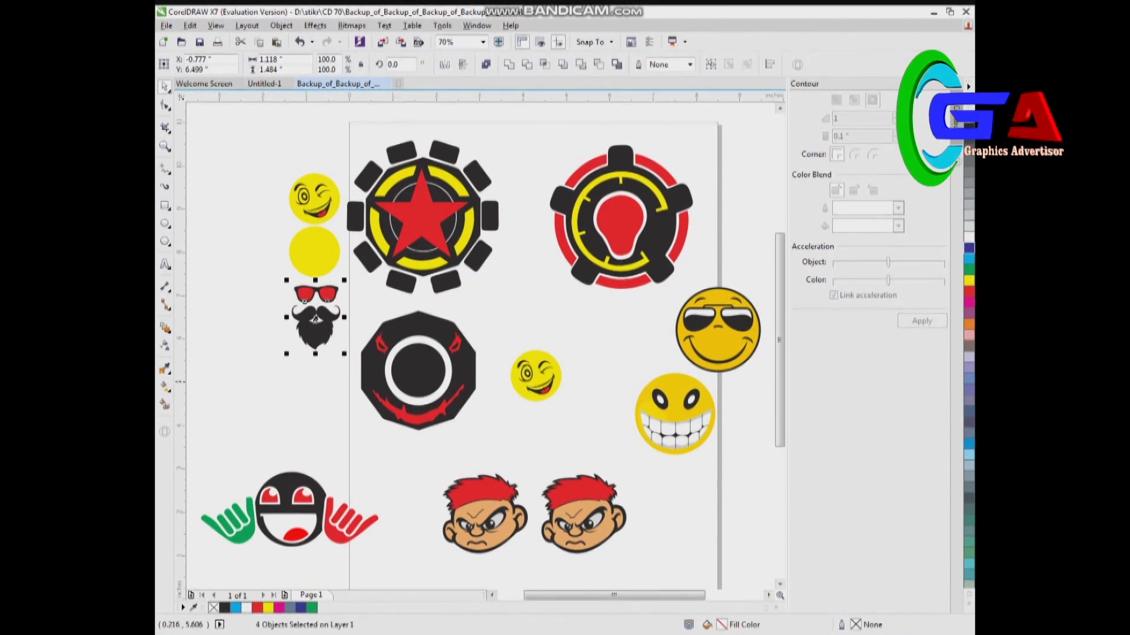
{"action": "left_click", "coordinate": [550, 382]}
{"action": "left_click_drag", "start_coordinate": [550, 383], "coordinate": [327, 387]}
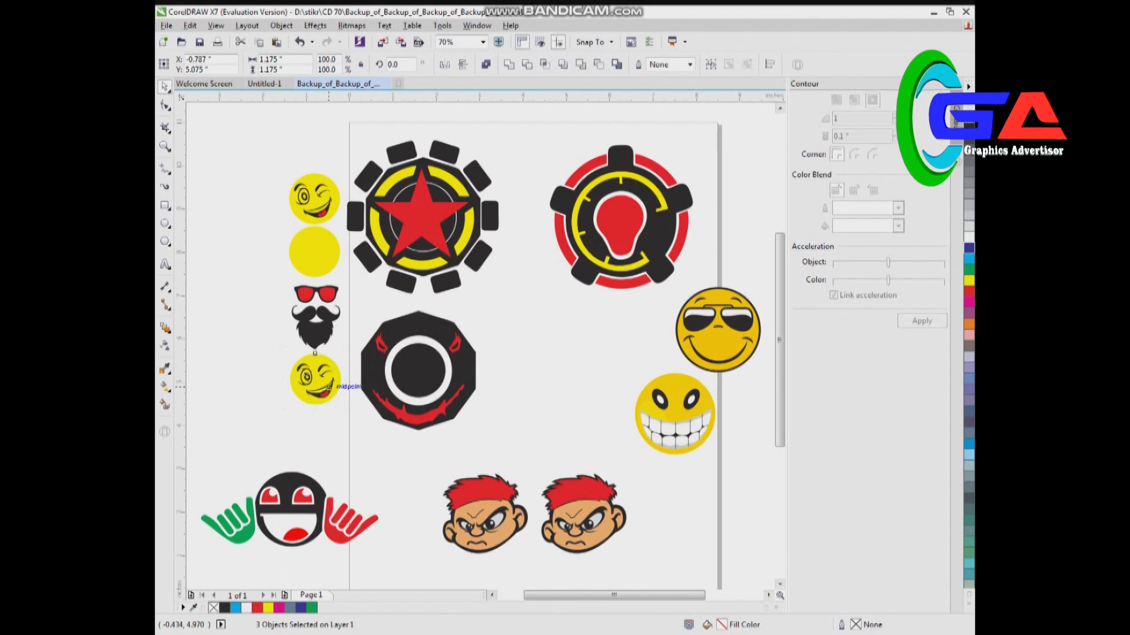
{"action": "left_click", "coordinate": [289, 452]}
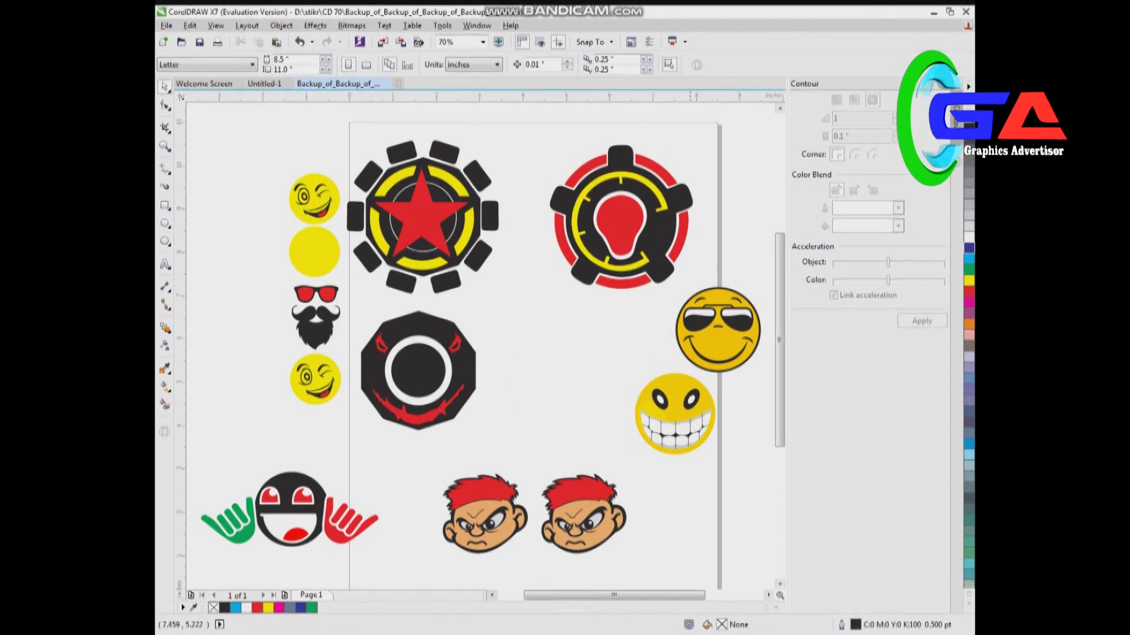
- Enlarge the sunglasses smiley to about 3.24 in below the light-bulb badge, and move the toothy smiley beside the angry heads
{"action": "mouse_move", "coordinate": [772, 261]}
{"action": "left_mouse_down"}
{"action": "mouse_move", "coordinate": [753, 295]}
{"action": "mouse_move", "coordinate": [705, 285]}
{"action": "mouse_move", "coordinate": [560, 296]}
{"action": "left_mouse_up"}
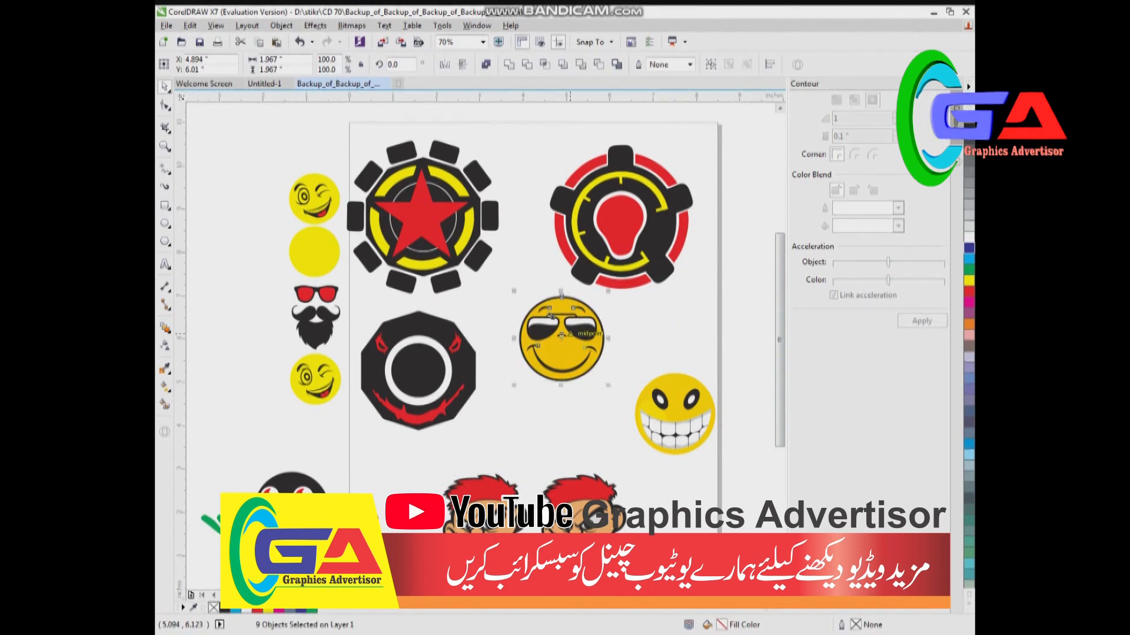
{"action": "left_click_drag", "start_coordinate": [742, 357], "coordinate": [615, 460]}
{"action": "left_click_drag", "start_coordinate": [674, 415], "coordinate": [681, 521]}
{"action": "left_click_drag", "start_coordinate": [612, 405], "coordinate": [511, 294]}
{"action": "left_click_drag", "start_coordinate": [608, 291], "coordinate": [638, 261]}
{"action": "left_click_drag", "start_coordinate": [557, 314], "coordinate": [631, 349]}
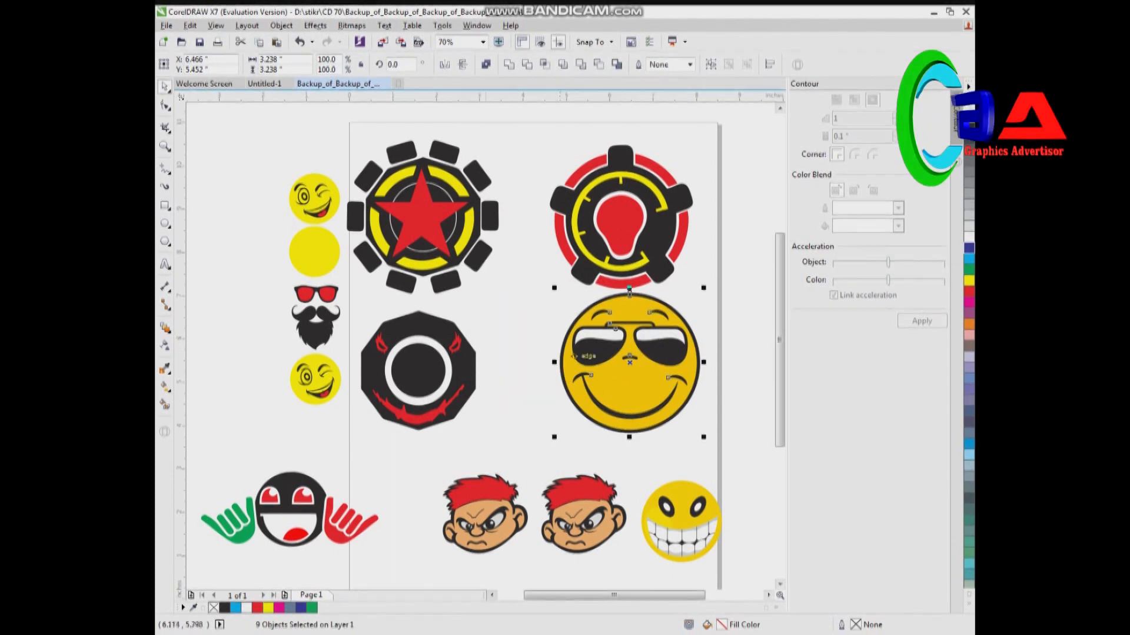
- Reposition the black decagon badge slightly under the star badge
{"action": "left_click", "coordinate": [418, 369]}
{"action": "left_click_drag", "start_coordinate": [356, 279], "coordinate": [483, 458]}
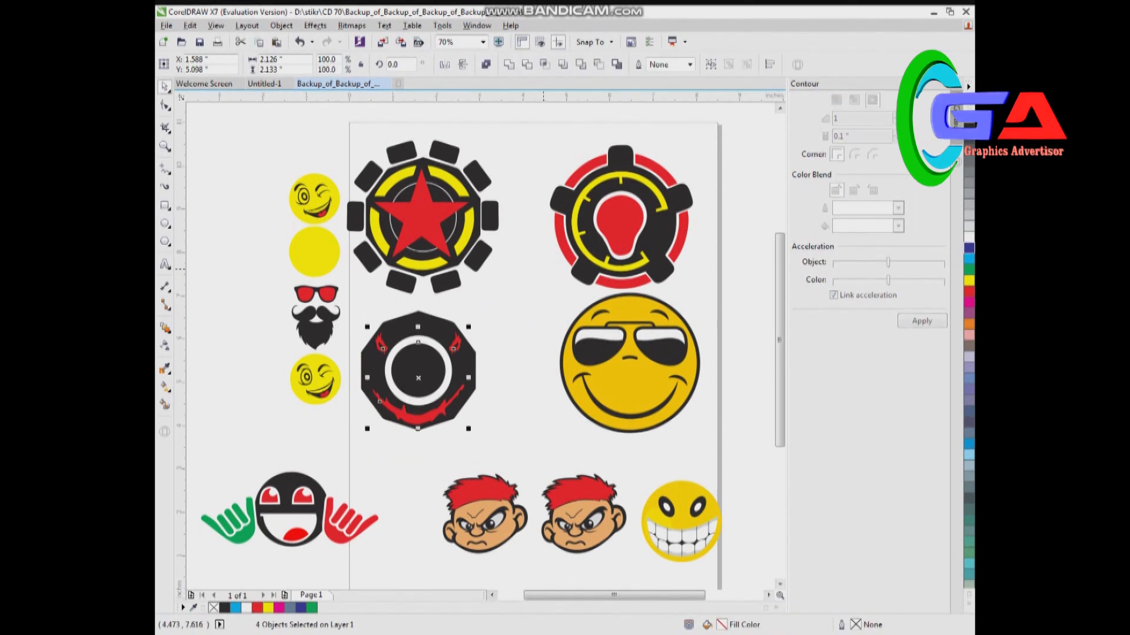
{"action": "left_click_drag", "start_coordinate": [402, 303], "coordinate": [510, 395]}
{"action": "mouse_move", "coordinate": [385, 397]}
{"action": "left_mouse_down"}
{"action": "mouse_move", "coordinate": [404, 397]}
{"action": "mouse_move", "coordinate": [395, 387]}
{"action": "left_mouse_up"}
{"action": "left_click", "coordinate": [482, 462]}
{"action": "left_click_drag", "start_coordinate": [199, 437], "coordinate": [389, 590]}
{"action": "left_click_drag", "start_coordinate": [345, 508], "coordinate": [396, 461]}
{"action": "key", "text": "Escape"}
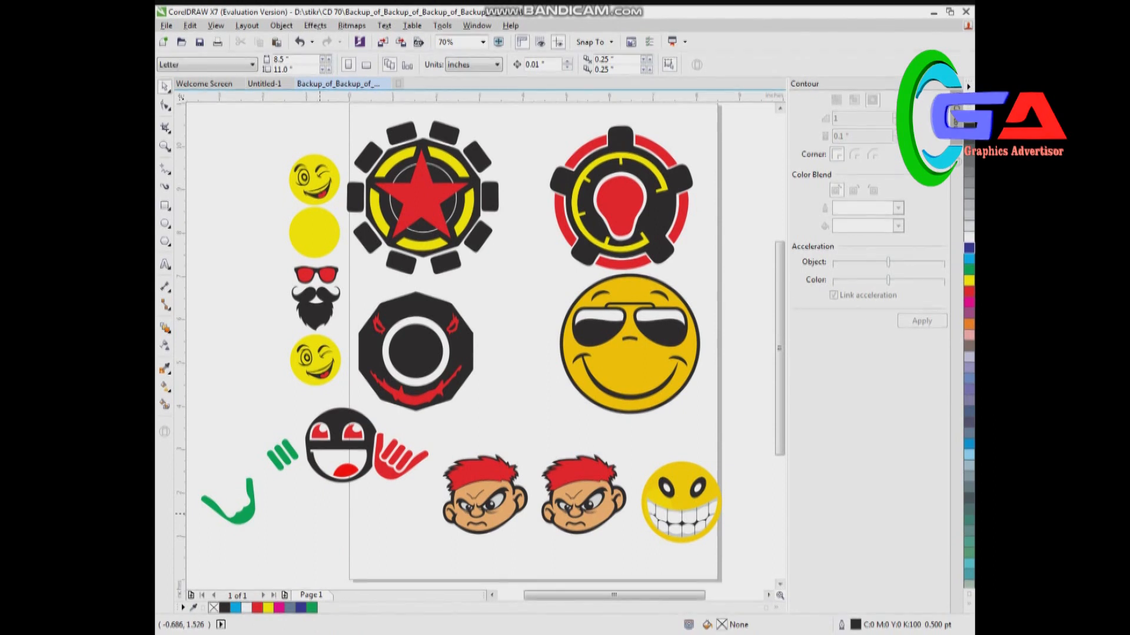
{"action": "key", "text": "ctrl+z"}
- Move the complete black face with both hands up directly beneath the decagon badge
{"action": "left_click_drag", "start_coordinate": [418, 450], "coordinate": [188, 544]}
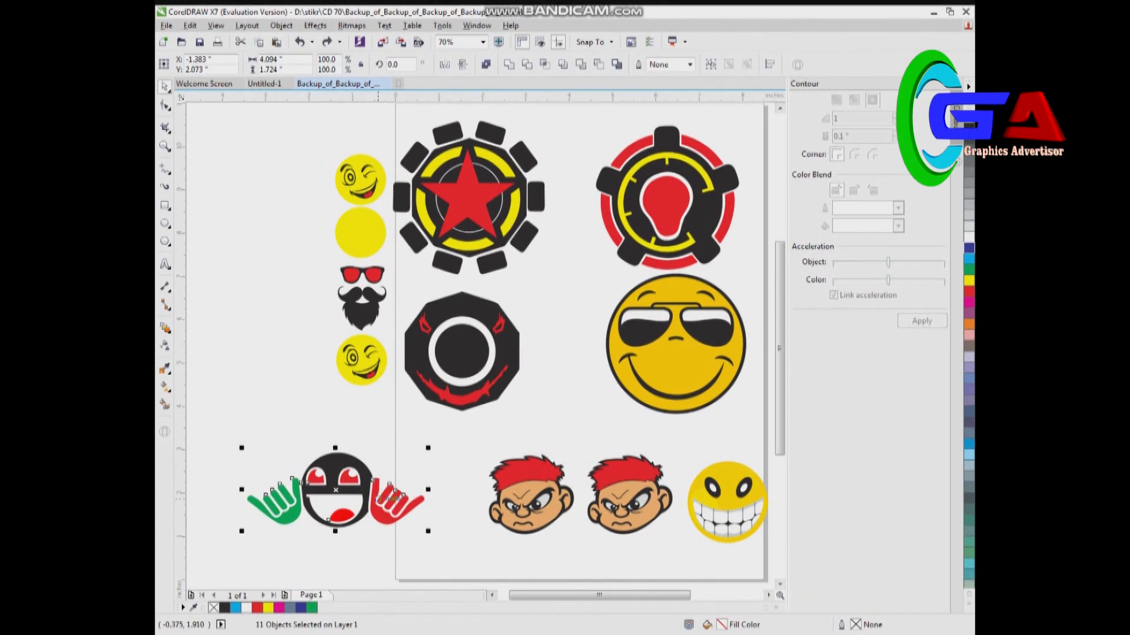
{"action": "left_click_drag", "start_coordinate": [361, 494], "coordinate": [442, 454]}
{"action": "left_click", "coordinate": [584, 449]}
- Stack the two red-haired angry heads between the decagon badge and the sunglasses smiley
{"action": "left_click_drag", "start_coordinate": [689, 442], "coordinate": [483, 536]}
{"action": "left_click_drag", "start_coordinate": [557, 420], "coordinate": [669, 534]}
{"action": "left_click_drag", "start_coordinate": [627, 497], "coordinate": [559, 298]}
{"action": "left_click_drag", "start_coordinate": [454, 547], "coordinate": [455, 547]}
{"action": "left_click_drag", "start_coordinate": [481, 425], "coordinate": [610, 549]}
{"action": "left_click_drag", "start_coordinate": [531, 493], "coordinate": [566, 378]}
{"action": "left_click", "coordinate": [675, 419]}
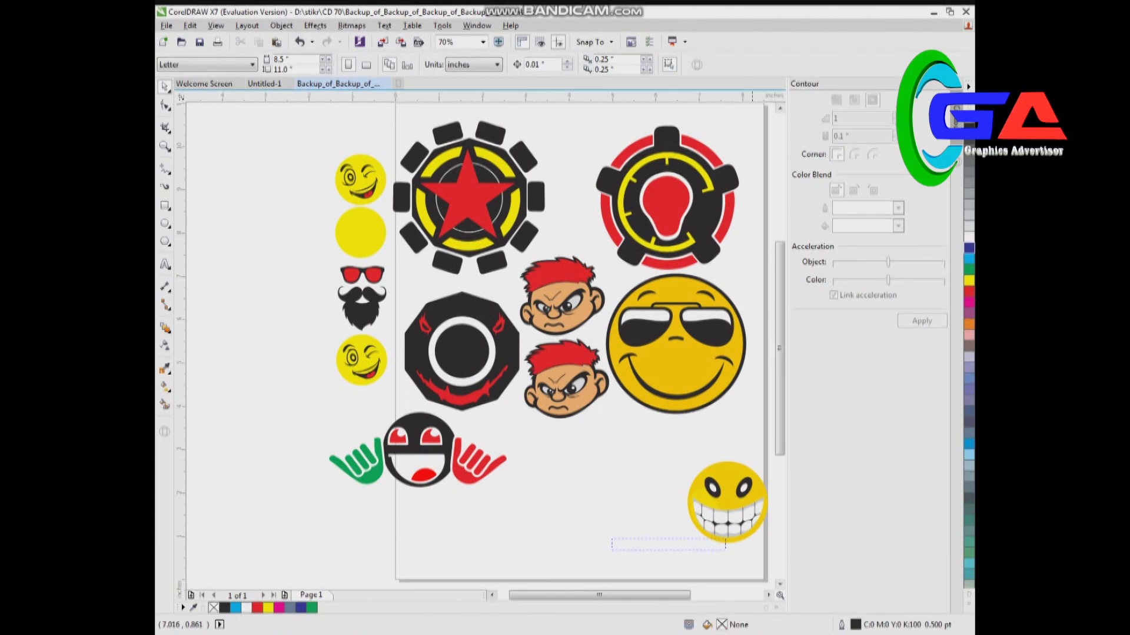
- Move the toothy smiley beneath the lower angry head and place a duplicate to its right
{"action": "left_click_drag", "start_coordinate": [725, 546], "coordinate": [771, 456]}
{"action": "left_click_drag", "start_coordinate": [675, 486], "coordinate": [595, 448]}
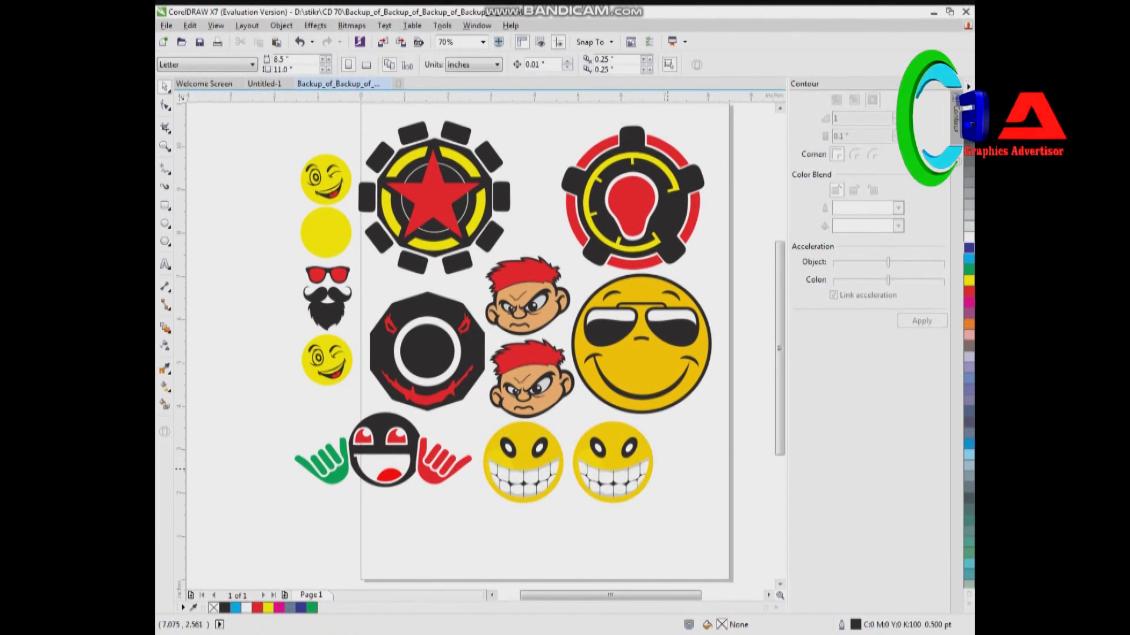
{"action": "scroll", "coordinate": [661, 559], "scroll_direction": "down", "scroll_amount": 4}
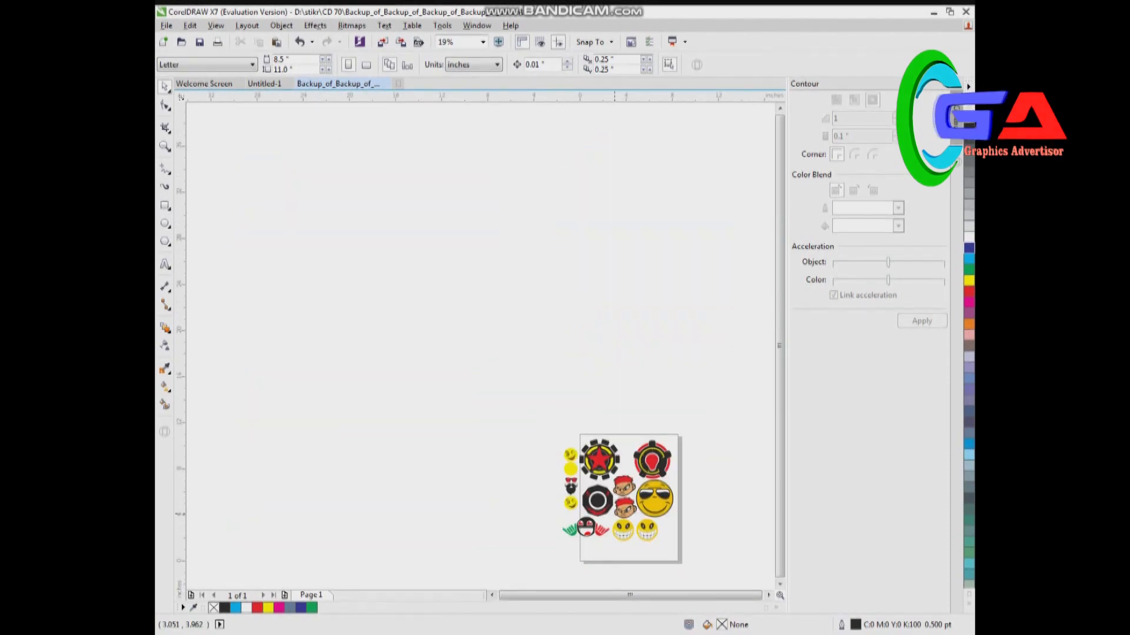
{"action": "scroll", "coordinate": [615, 515], "scroll_direction": "up", "scroll_amount": 4}
- Move the black face with hands off the page to the lower left
{"action": "scroll", "coordinate": [373, 547], "scroll_direction": "down", "scroll_amount": 3}
{"action": "left_click_drag", "start_coordinate": [523, 485], "coordinate": [523, 484]}
{"action": "left_click_drag", "start_coordinate": [483, 505], "coordinate": [357, 546]}
{"action": "left_click_drag", "start_coordinate": [371, 322], "coordinate": [467, 508]}
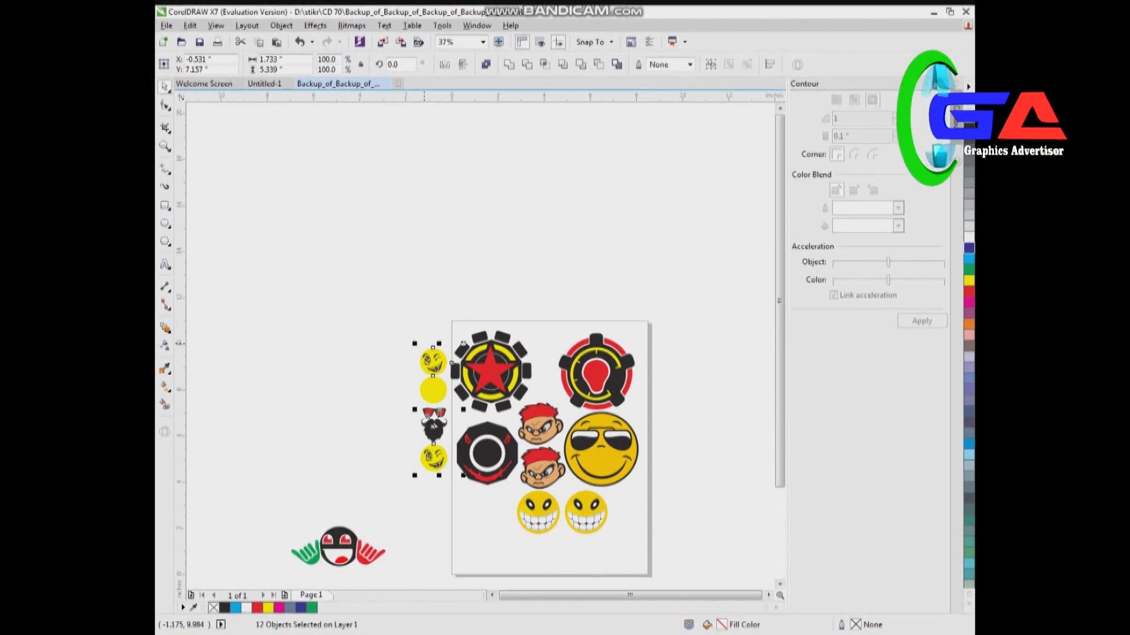
{"action": "left_click_drag", "start_coordinate": [416, 344], "coordinate": [219, 108]}
{"action": "left_click_drag", "start_coordinate": [332, 106], "coordinate": [420, 368]}
{"action": "left_click_drag", "start_coordinate": [343, 304], "coordinate": [411, 408]}
{"action": "left_click_drag", "start_coordinate": [465, 546], "coordinate": [464, 546]}
- Move the column of small emojis to empty space up and left of the page and delete its bottom winking smiley
{"action": "left_click_drag", "start_coordinate": [373, 298], "coordinate": [454, 504]}
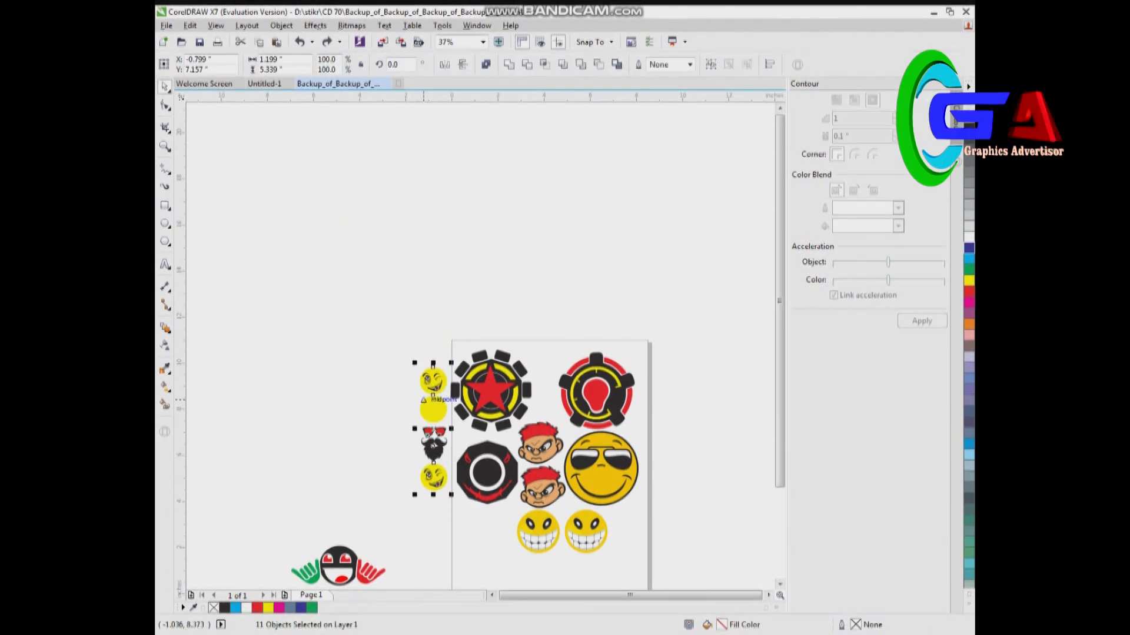
{"action": "left_click_drag", "start_coordinate": [433, 401], "coordinate": [314, 295]}
{"action": "left_click", "coordinate": [315, 362]}
{"action": "key", "text": "Delete"}
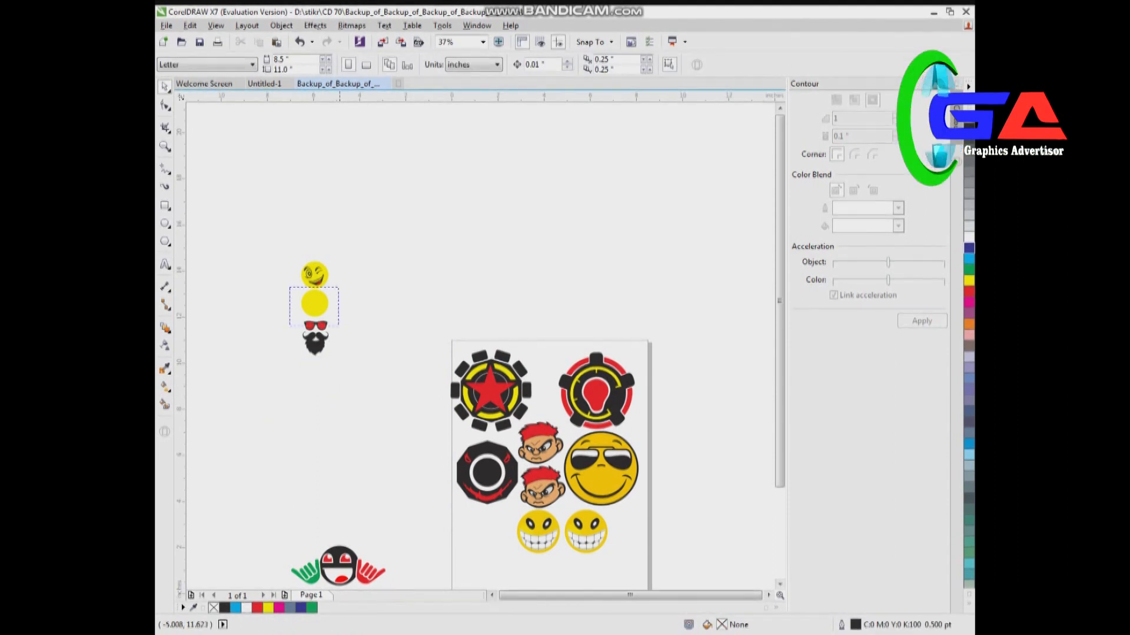
- Remove the plain yellow circle from the column and bring the winking smiley down just above the bearded face
{"action": "left_click_drag", "start_coordinate": [314, 303], "coordinate": [314, 275]}
{"action": "left_click_drag", "start_coordinate": [415, 200], "coordinate": [238, 305]}
{"action": "left_click_drag", "start_coordinate": [314, 261], "coordinate": [314, 288]}
- Enlarge the winking smiley and bearded face together until the smiley is about 3.74 in wide, and place them left of the badges
{"action": "left_click", "coordinate": [315, 339], "text": "shift"}
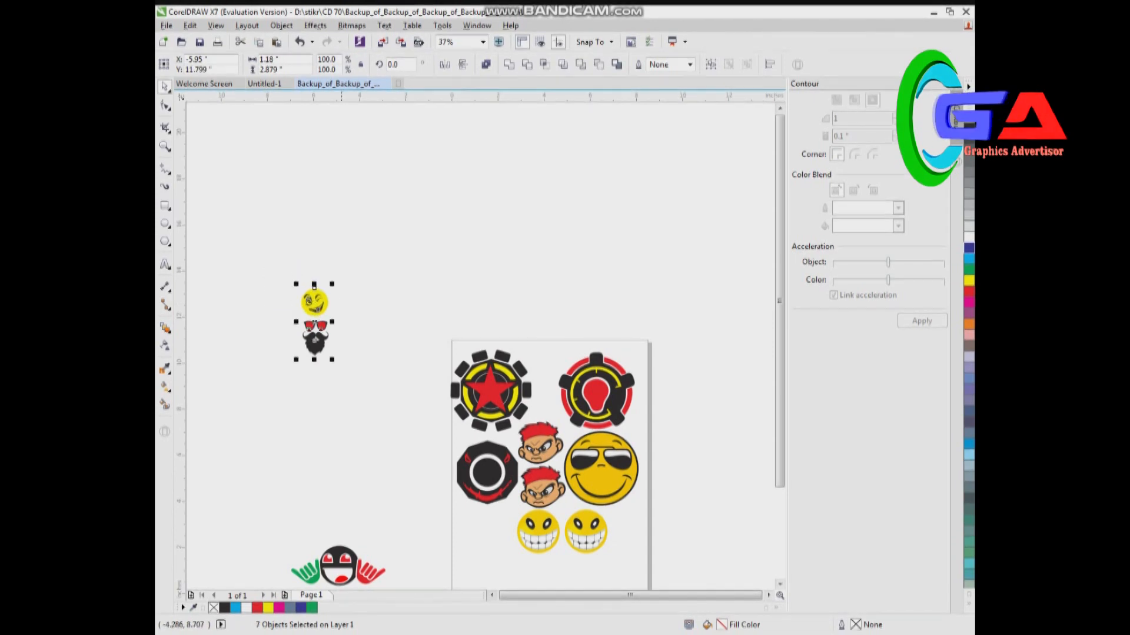
{"action": "left_click_drag", "start_coordinate": [332, 360], "coordinate": [388, 503]}
{"action": "left_click_drag", "start_coordinate": [348, 330], "coordinate": [407, 384]}
{"action": "left_click_drag", "start_coordinate": [451, 308], "coordinate": [349, 457]}
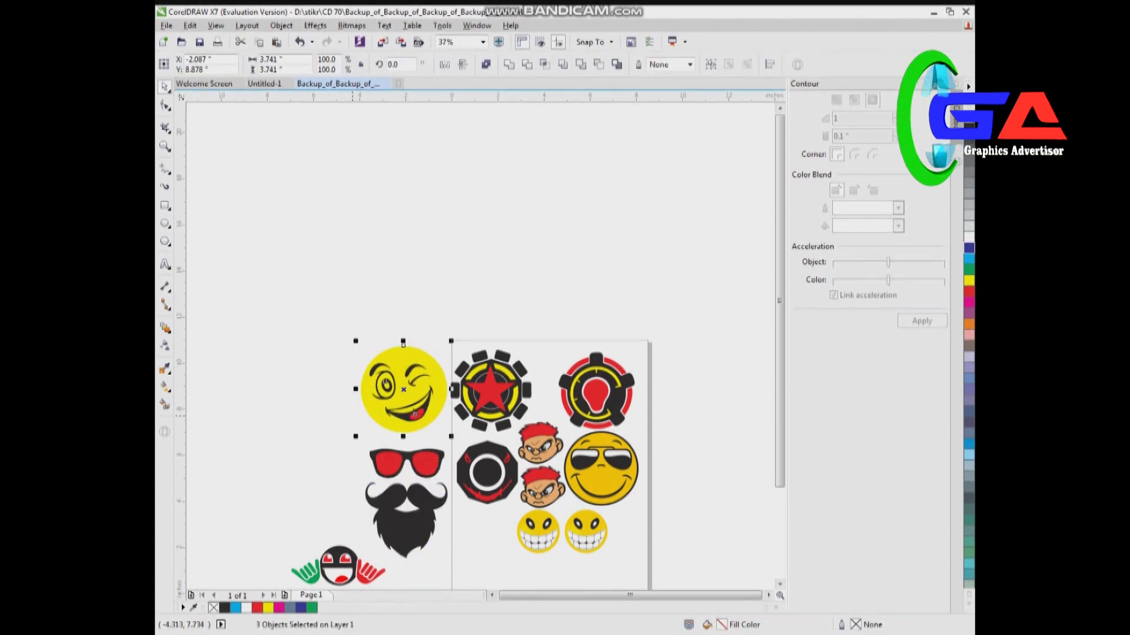
{"action": "left_click_drag", "start_coordinate": [384, 394], "coordinate": [388, 383]}
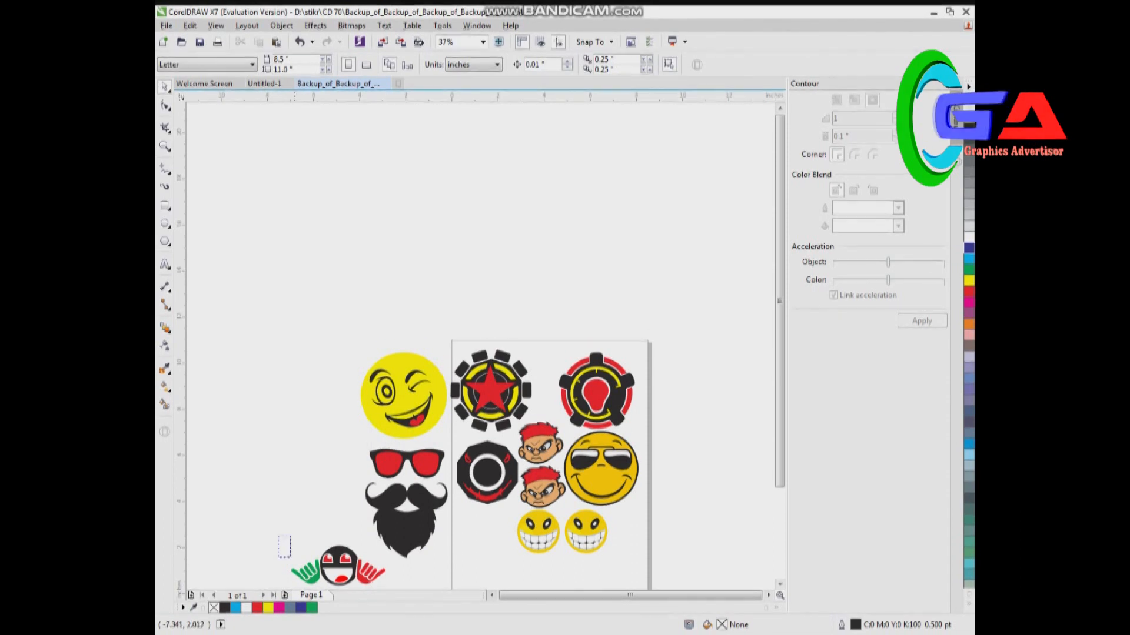
- Shift the two toothy smileys to the right and place the black face with hands beneath the decagon badge
{"action": "scroll", "coordinate": [406, 412], "scroll_direction": "down", "scroll_amount": 1}
{"action": "left_click_drag", "start_coordinate": [508, 456], "coordinate": [615, 511]}
{"action": "left_click_drag", "start_coordinate": [582, 478], "coordinate": [612, 478]}
{"action": "left_click_drag", "start_coordinate": [277, 491], "coordinate": [391, 544]}
{"action": "left_click_drag", "start_coordinate": [339, 513], "coordinate": [496, 475]}
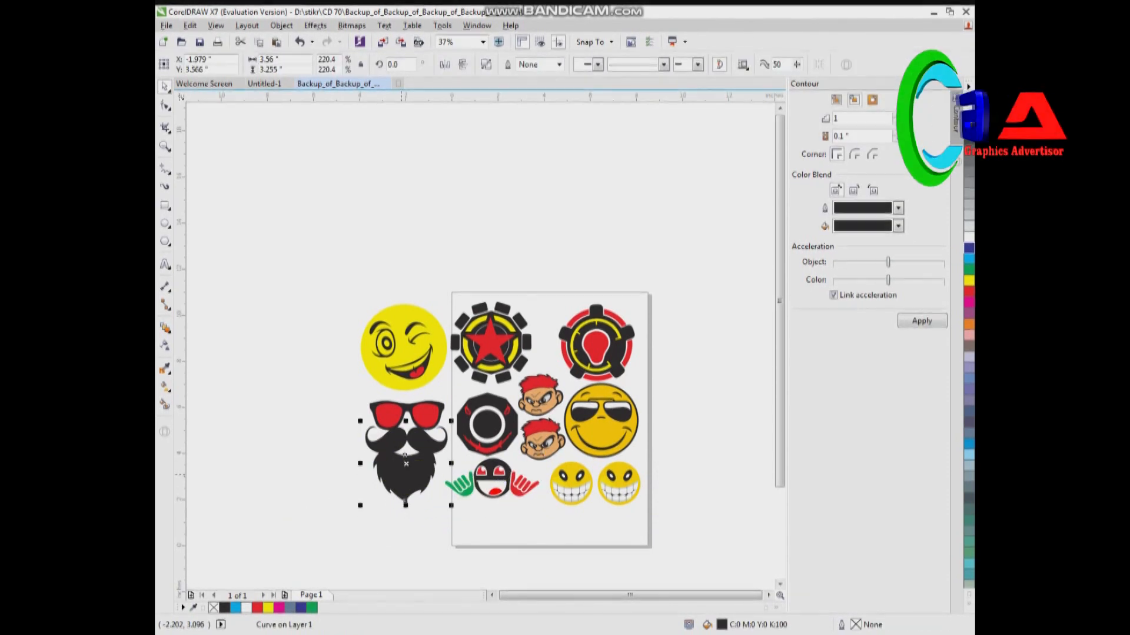
- Raise the red sunglasses slightly above the moustache and beard
{"action": "left_click", "coordinate": [388, 415]}
{"action": "left_click_drag", "start_coordinate": [335, 386], "coordinate": [452, 444]}
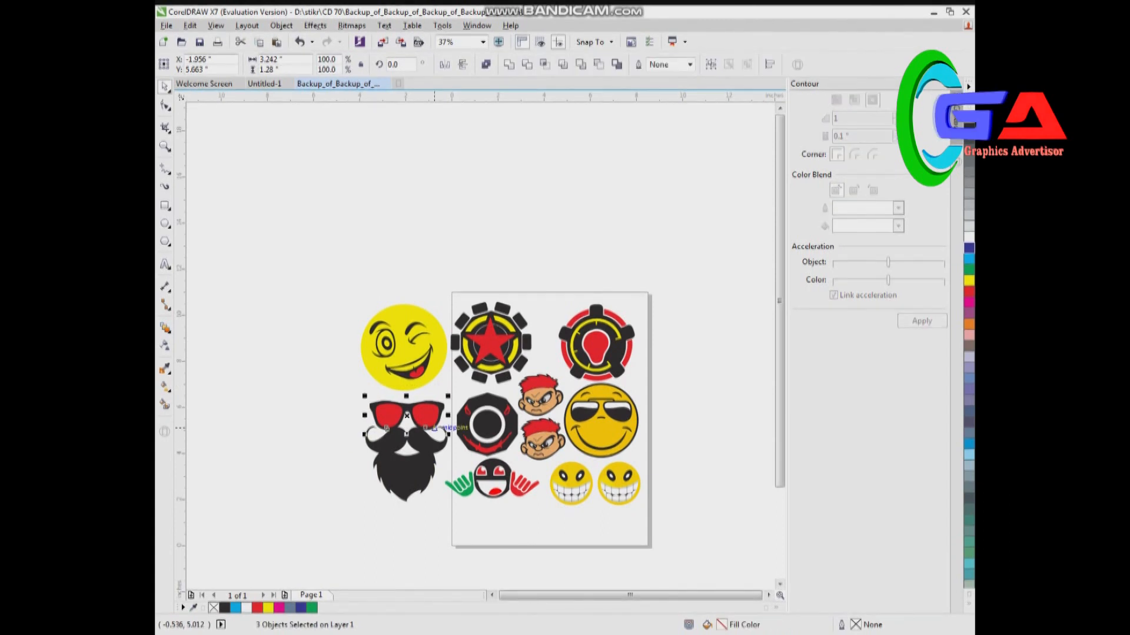
{"action": "key", "text": "Escape"}
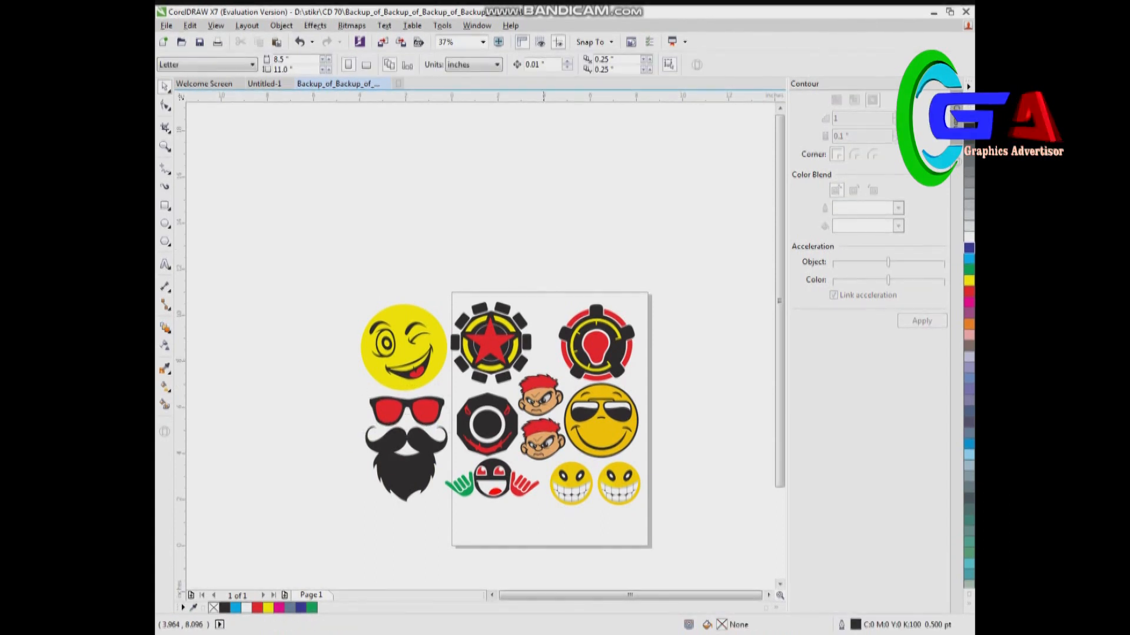
{"action": "left_click_drag", "start_coordinate": [546, 402], "coordinate": [545, 404]}
{"action": "left_click", "coordinate": [497, 344]}
{"action": "key", "text": "Escape"}
{"action": "left_click_drag", "start_coordinate": [551, 239], "coordinate": [671, 406]}
- Draw a rectangle about 14.47 x 9.19 in around all the artwork, send it to the back and fill it white
{"action": "left_click_drag", "start_coordinate": [350, 296], "coordinate": [683, 508]}
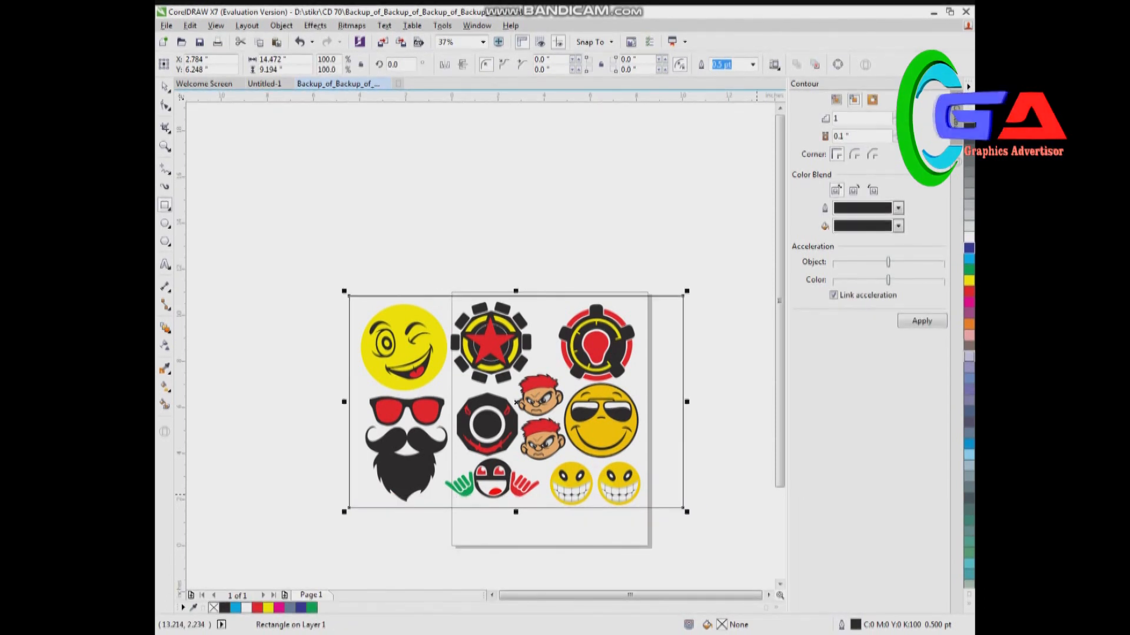
{"action": "left_click", "coordinate": [969, 259]}
{"action": "key", "text": "shift+Page_Down"}
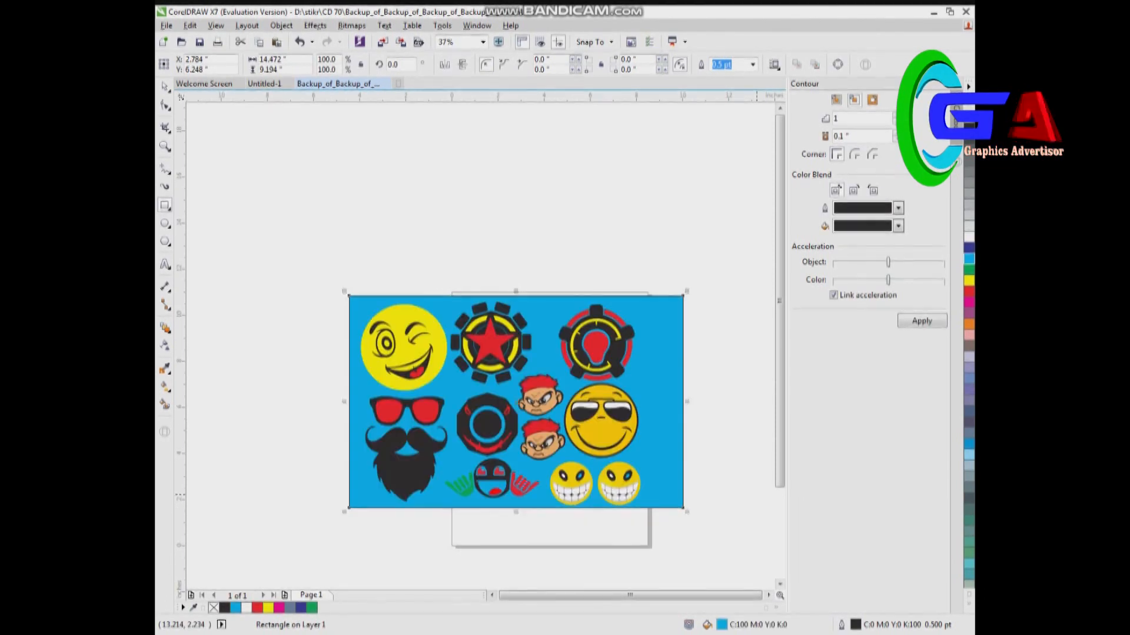
{"action": "left_click", "coordinate": [969, 237]}
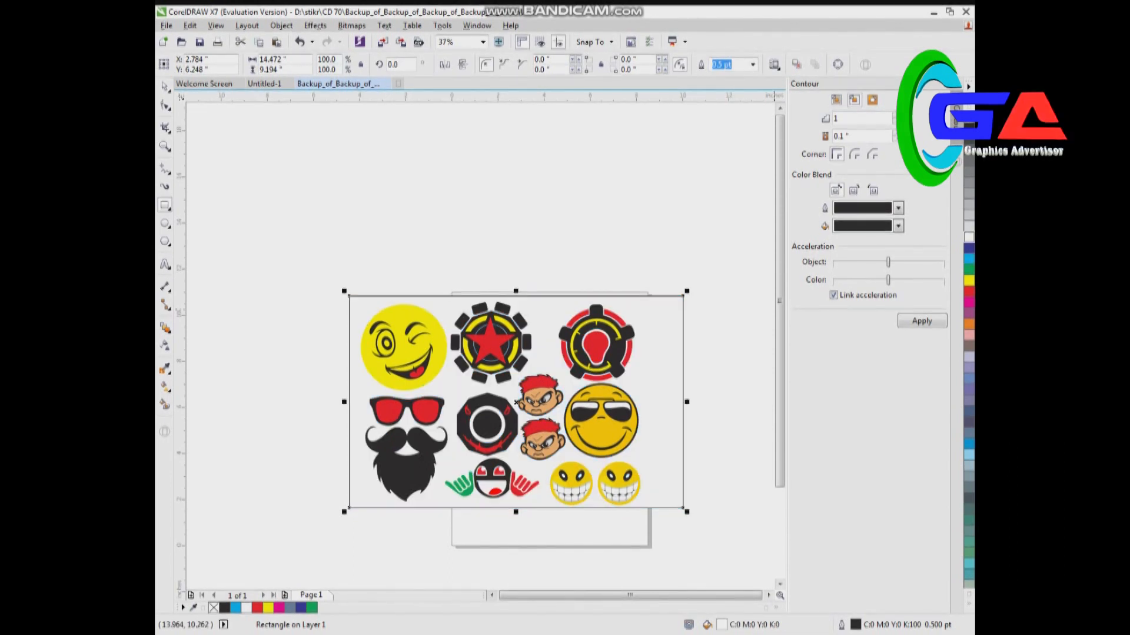
- Shift the background rectangle left and create a narrow copy about 1.69 in wide along its left edge
{"action": "left_click_drag", "start_coordinate": [664, 376], "coordinate": [627, 377]}
{"action": "left_click_drag", "start_coordinate": [312, 402], "coordinate": [350, 402]}
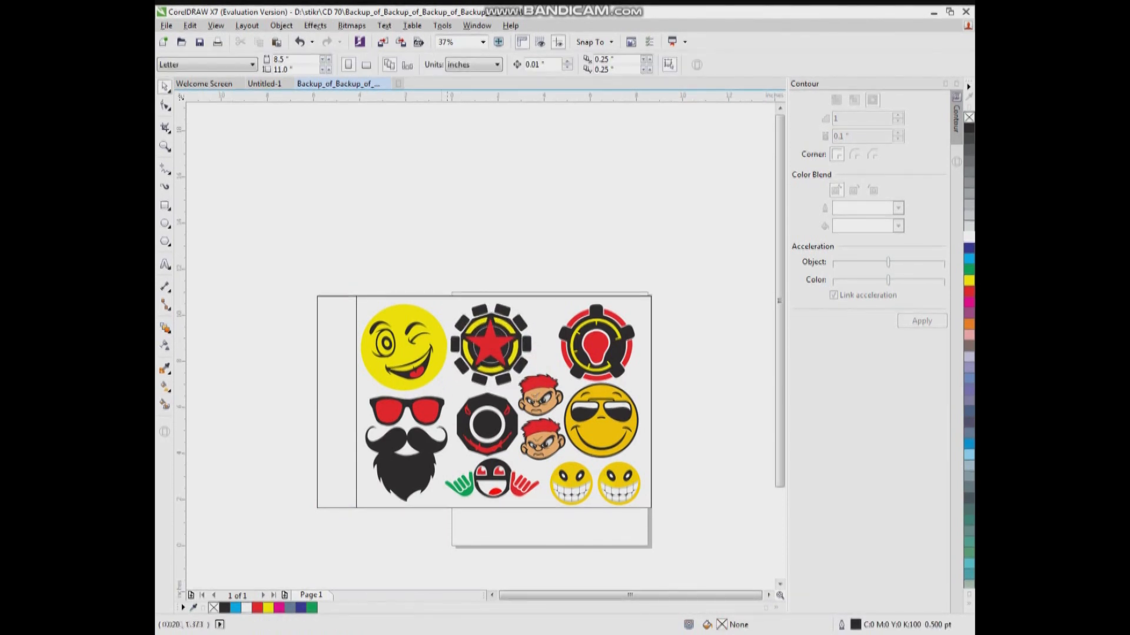
{"action": "left_click_drag", "start_coordinate": [536, 562], "coordinate": [536, 562]}
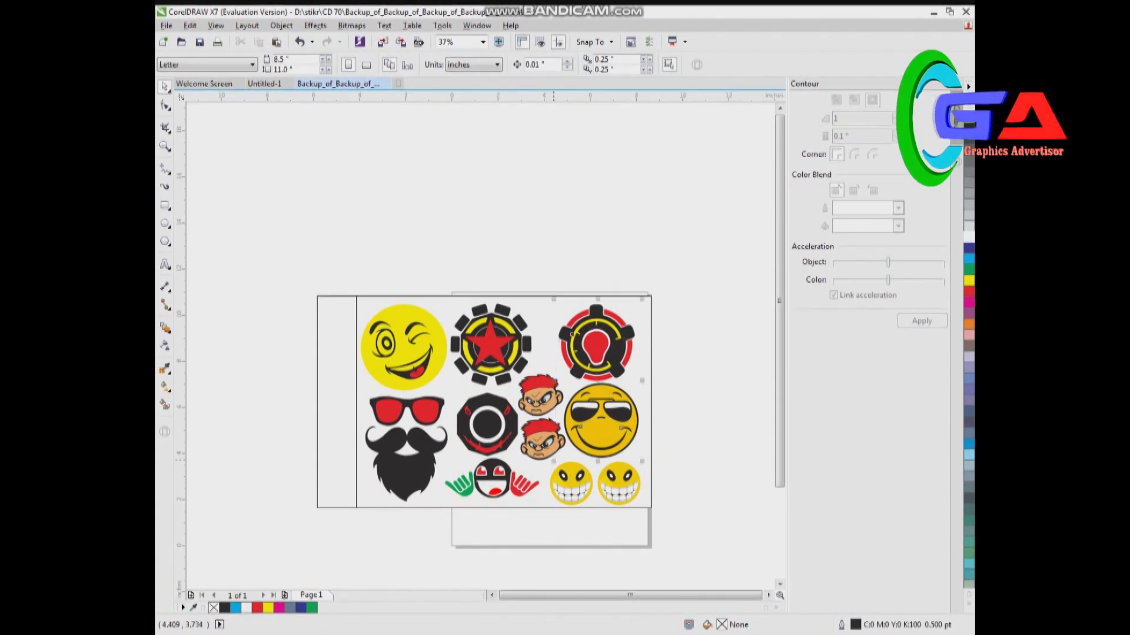
{"action": "left_click", "coordinate": [317, 359]}
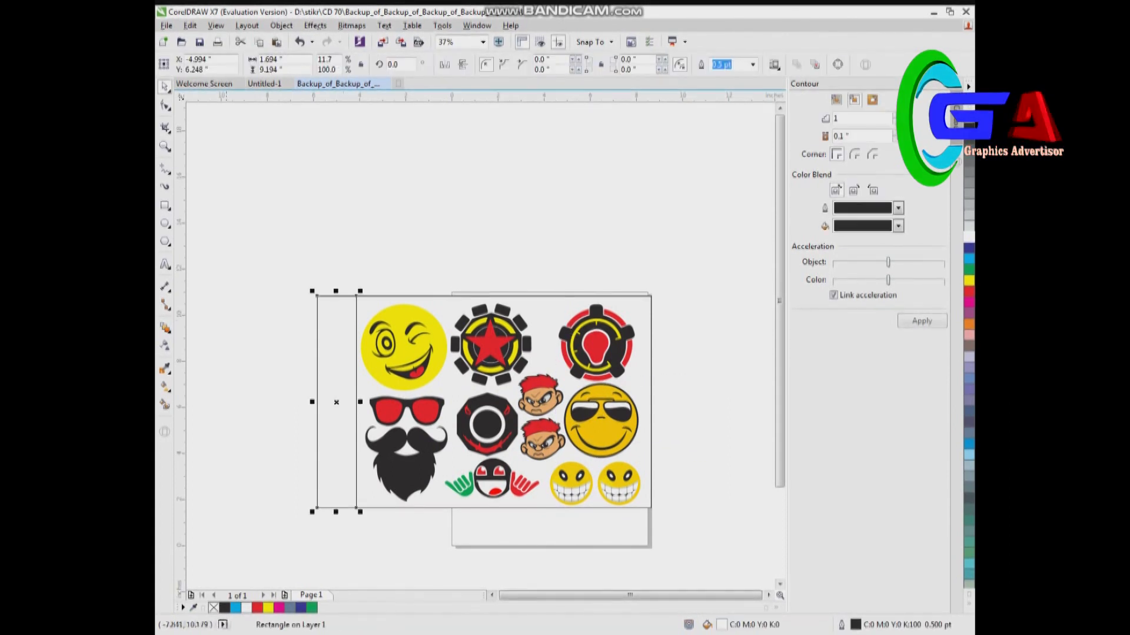
- Add the text "CDR" in bold Arial 24 pt with its letters stacked vertically beside the artwork
{"action": "left_click", "coordinate": [166, 264]}
{"action": "left_click", "coordinate": [251, 303]}
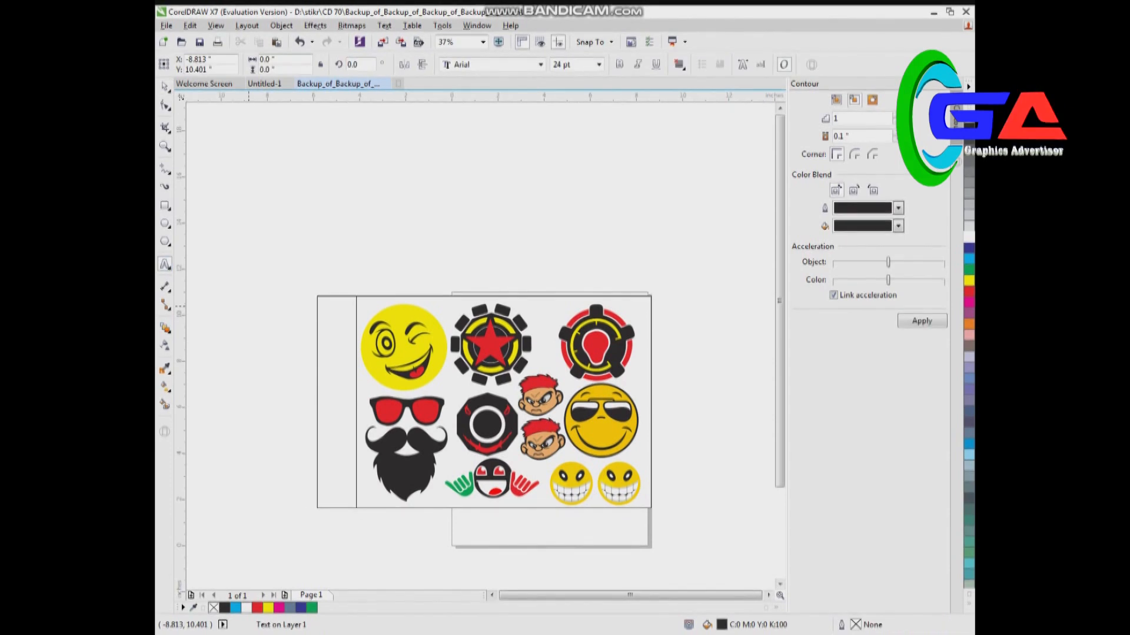
{"action": "type", "text": "cdr"}
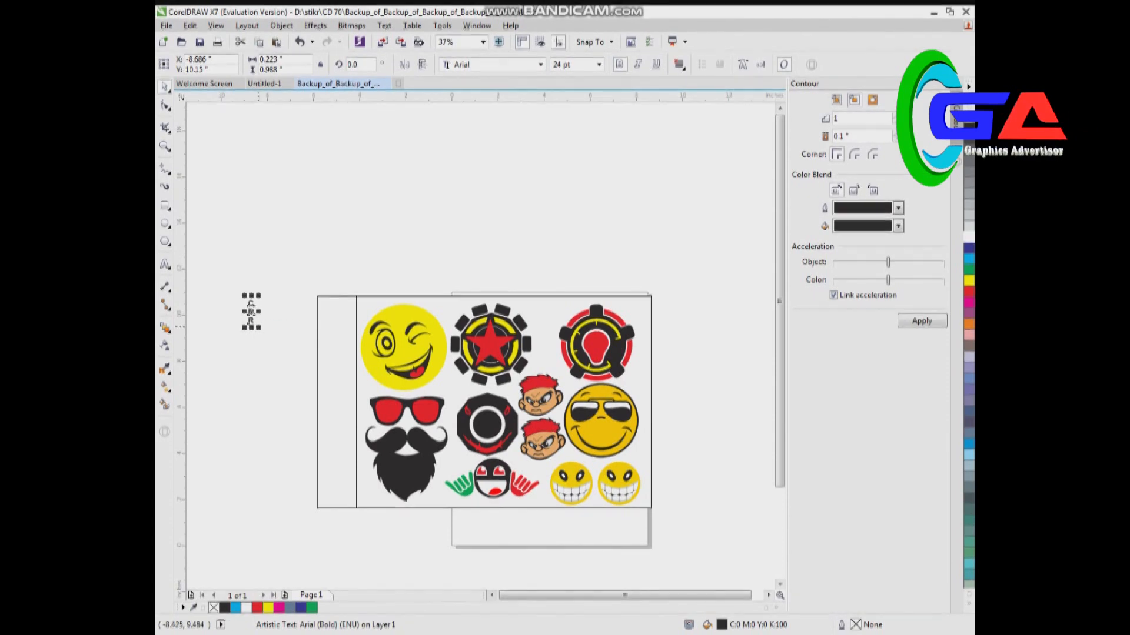
- Enlarge the CDR lettering to about 148 pt and position it inside the narrow strip
{"action": "left_click_drag", "start_coordinate": [259, 325], "coordinate": [285, 465]}
{"action": "left_click_drag", "start_coordinate": [276, 399], "coordinate": [346, 415]}
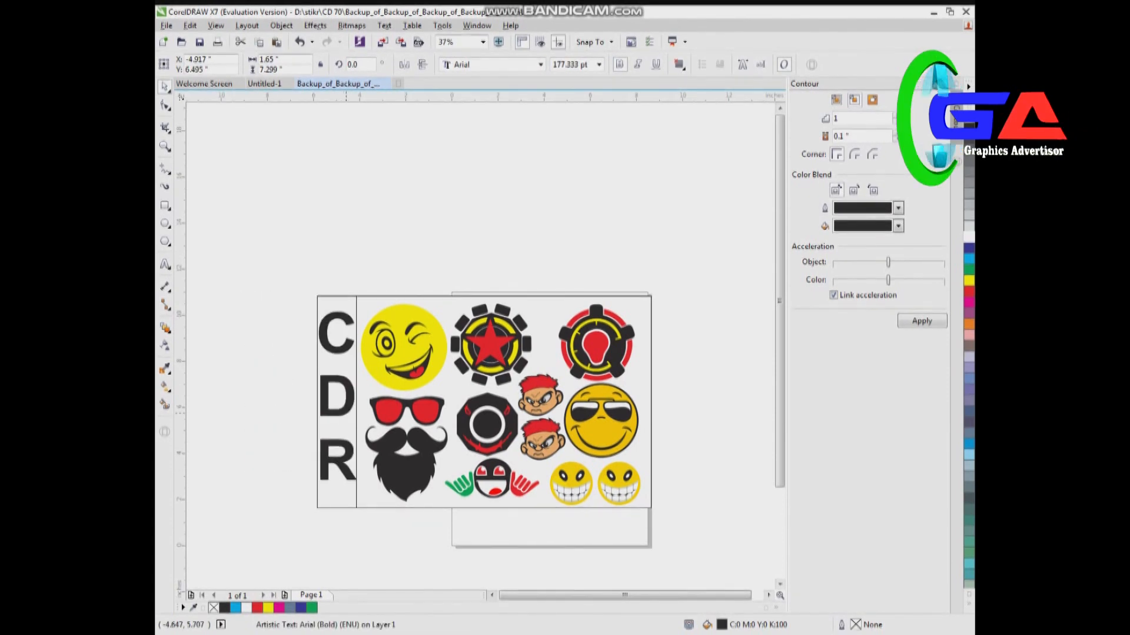
{"action": "left_click_drag", "start_coordinate": [357, 313], "coordinate": [356, 326]}
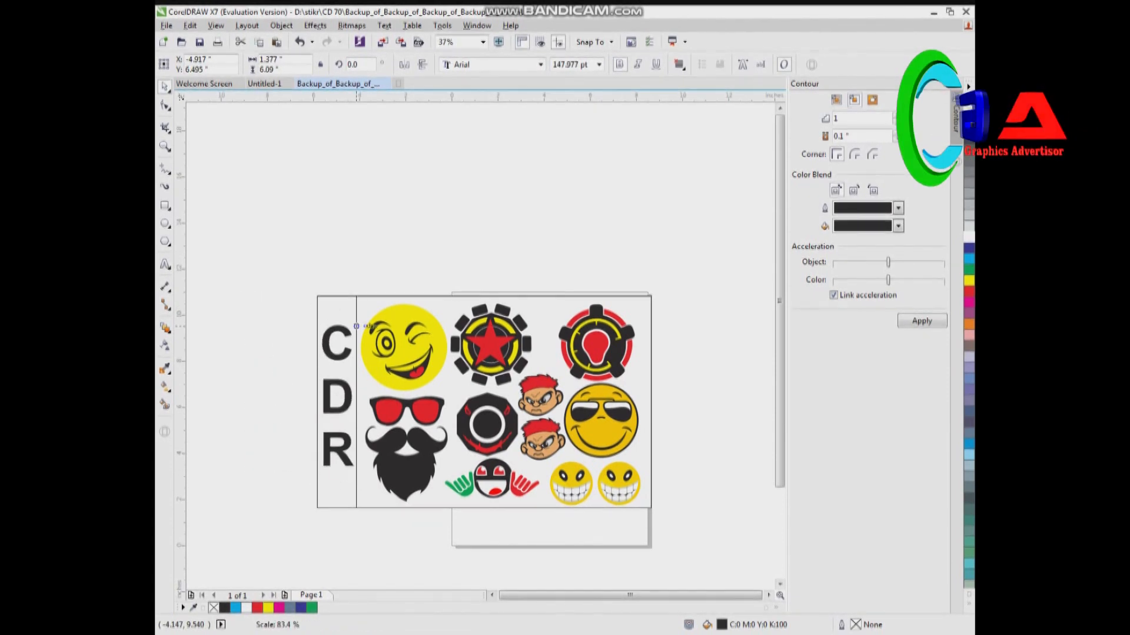
- Colour the narrow strip red, the CDR lettering white and the large rectangle's outline cyan
{"action": "left_click", "coordinate": [968, 291]}
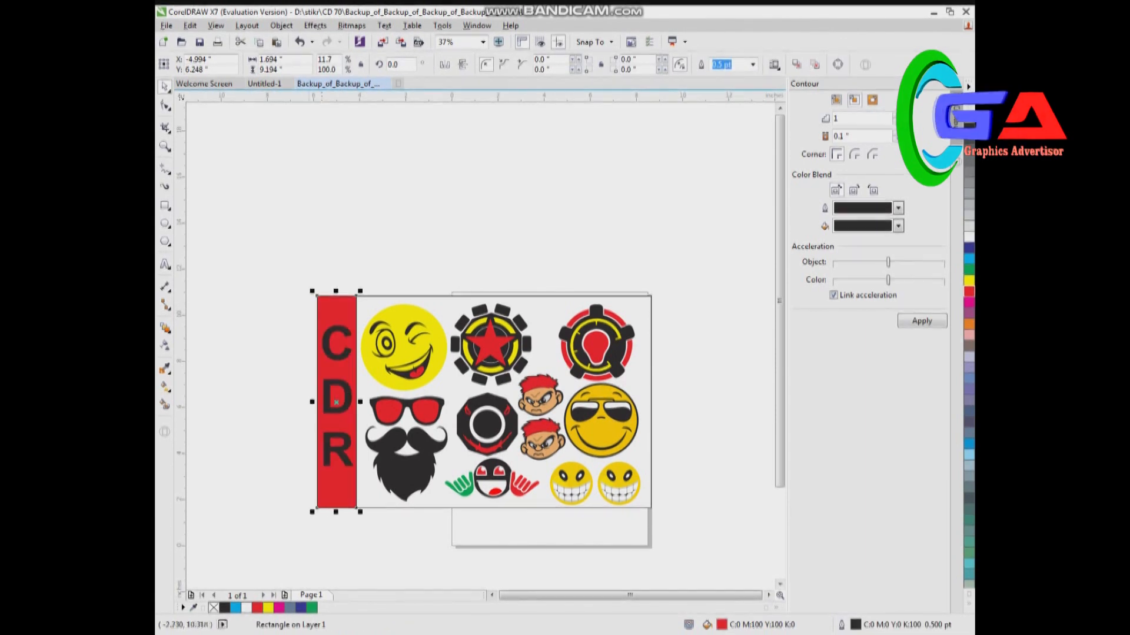
{"action": "key", "text": "Tab"}
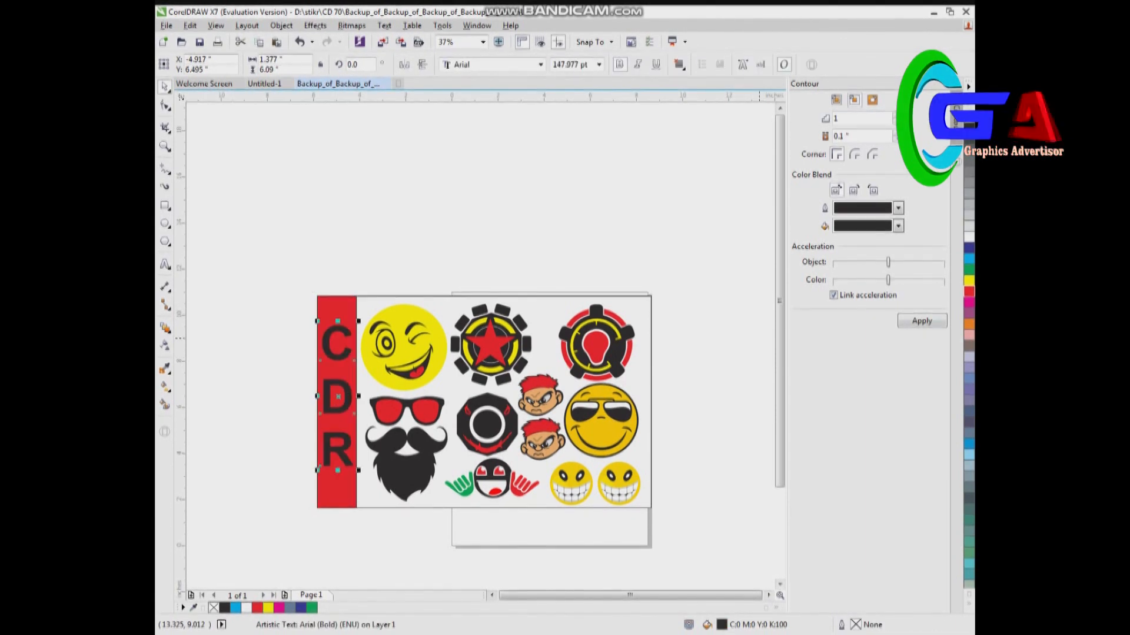
{"action": "left_click", "coordinate": [968, 236]}
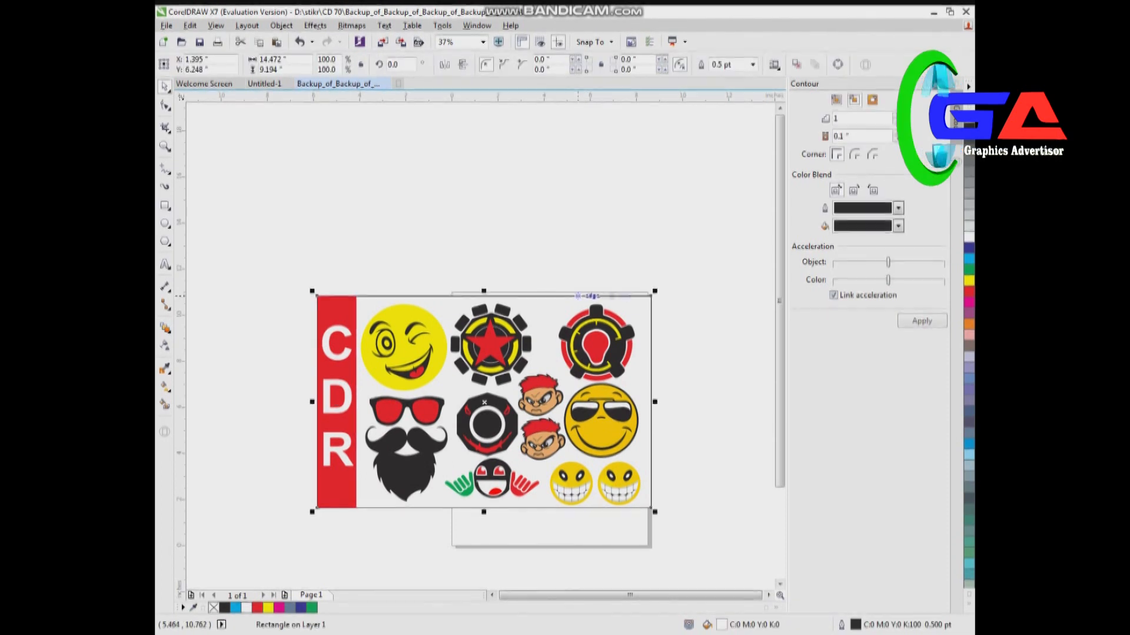
{"action": "right_click", "coordinate": [968, 259]}
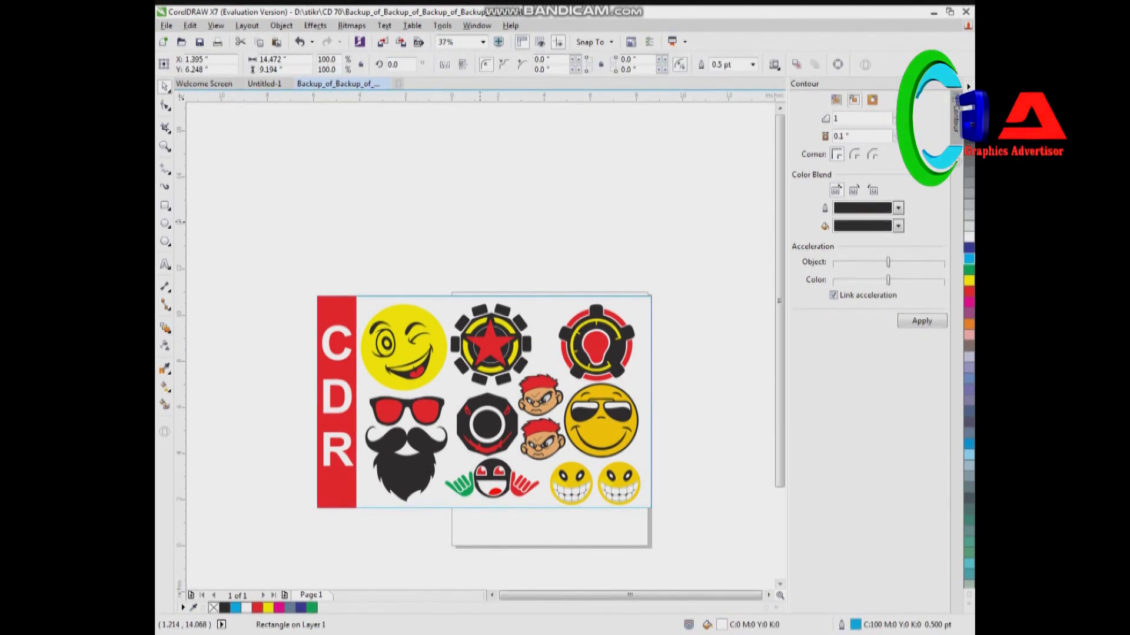
{"action": "key", "text": "Escape"}
- Select all the artwork and save the document
{"action": "key", "text": "ctrl+a"}
{"action": "key", "text": "shift+F2"}
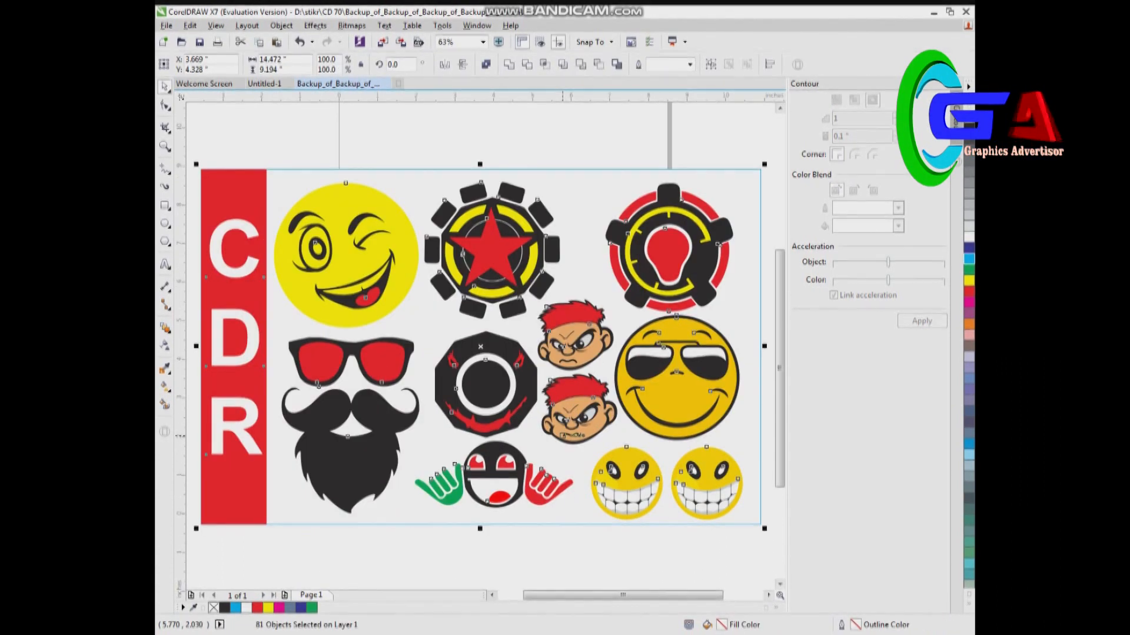
{"action": "key", "text": "ctrl+s"}
{"action": "left_click", "coordinate": [345, 255]}
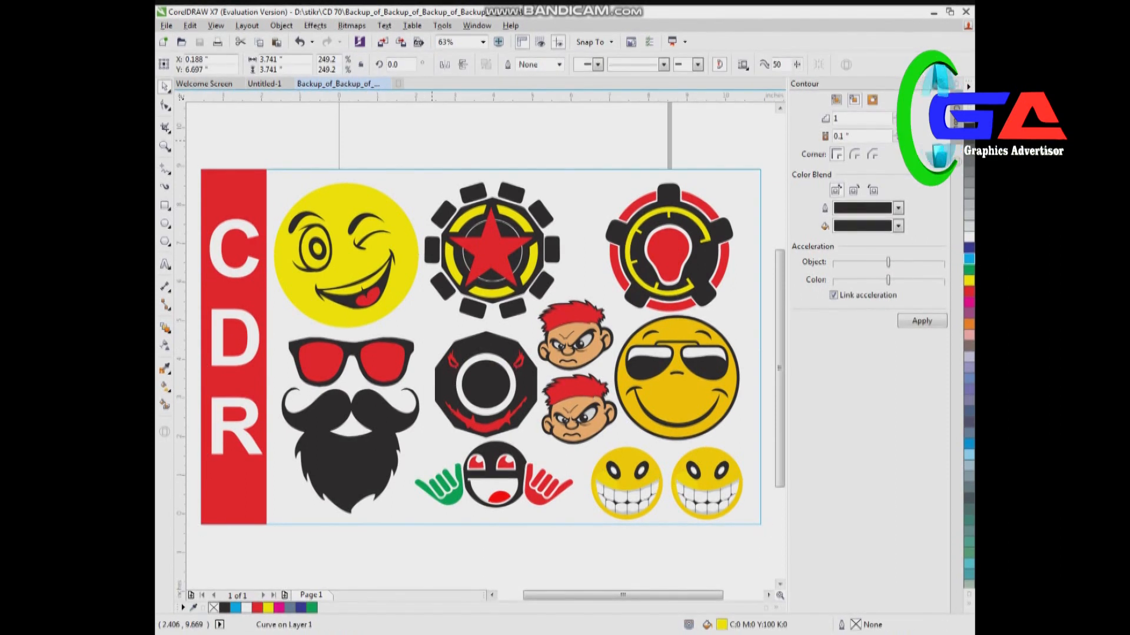
{"action": "left_click", "coordinate": [432, 140]}
{"action": "scroll", "coordinate": [452, 204], "scroll_direction": "down", "scroll_amount": 1}
{"action": "left_click", "coordinate": [529, 634]}
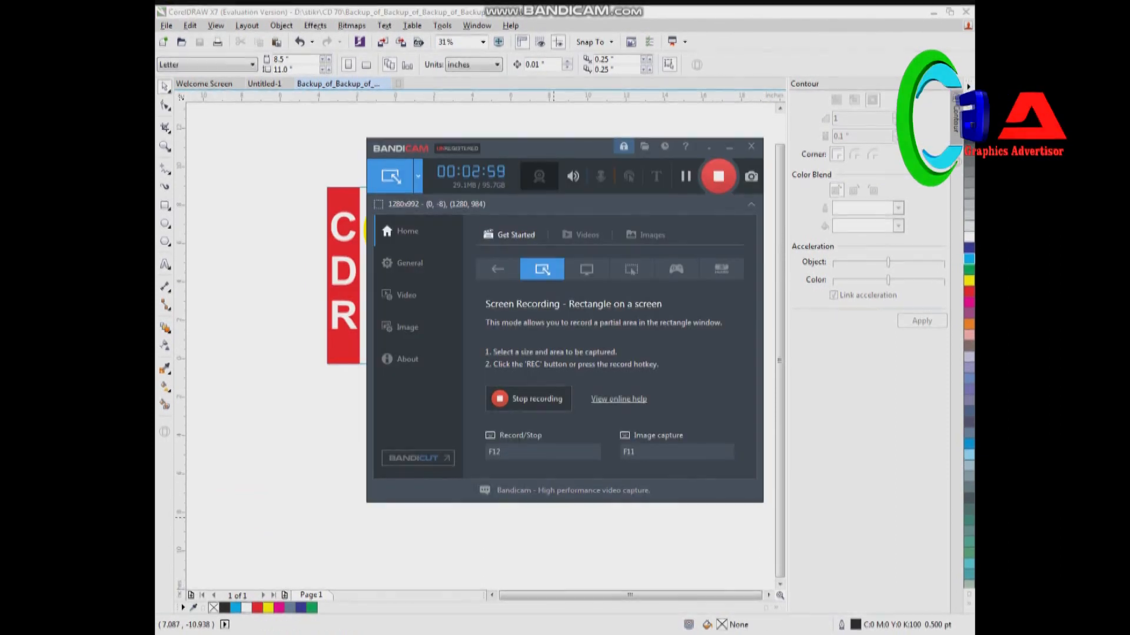